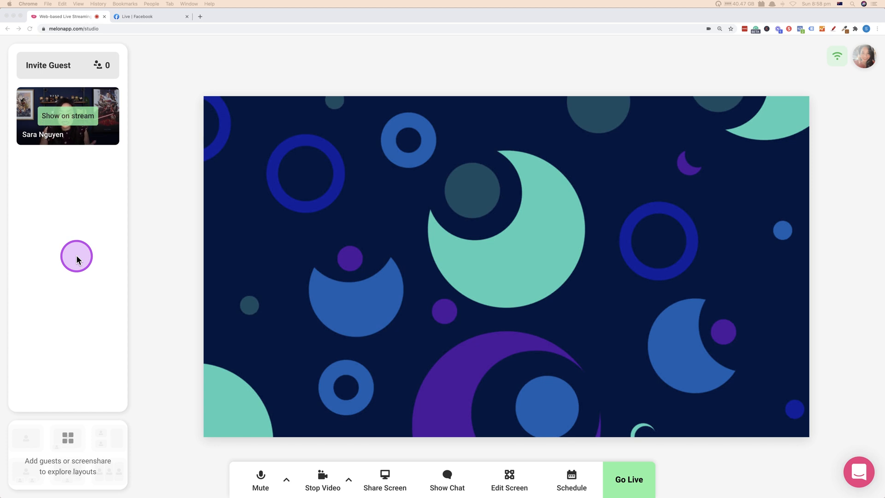
# Step: Review the available audio input devices in the microphone settings without changing the selection
pyautogui.click(71, 264)
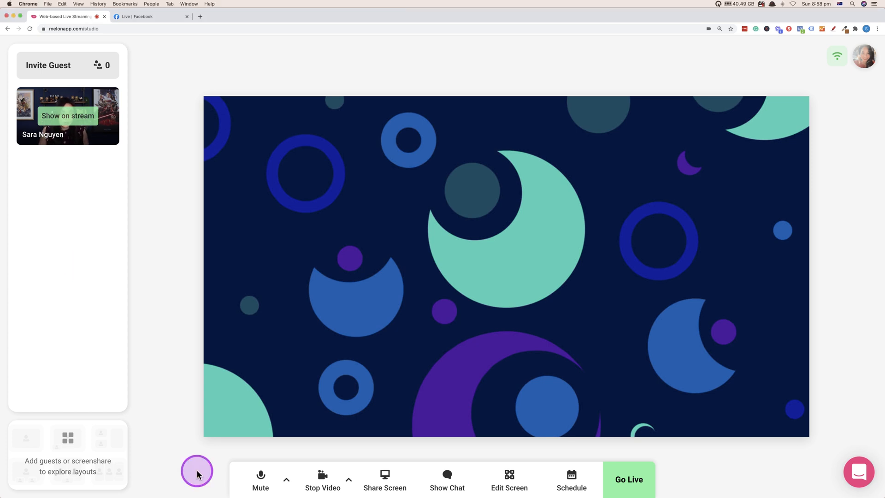
pyautogui.click(286, 479)
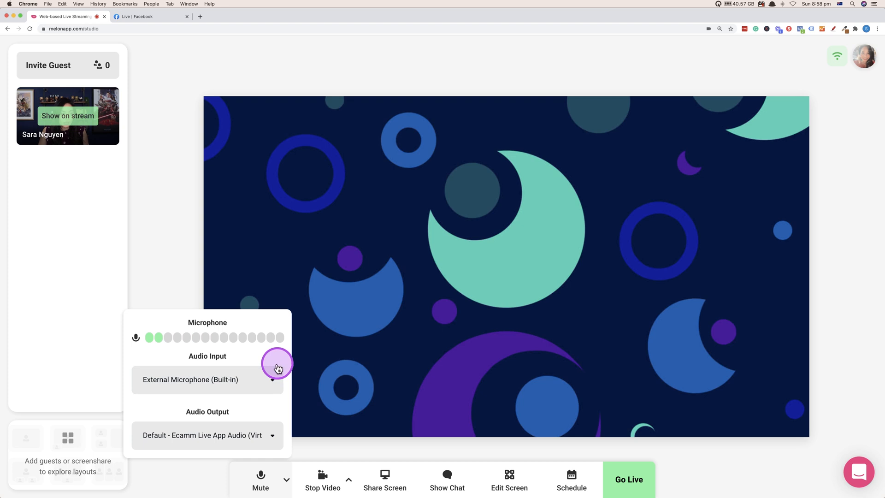
pyautogui.click(275, 381)
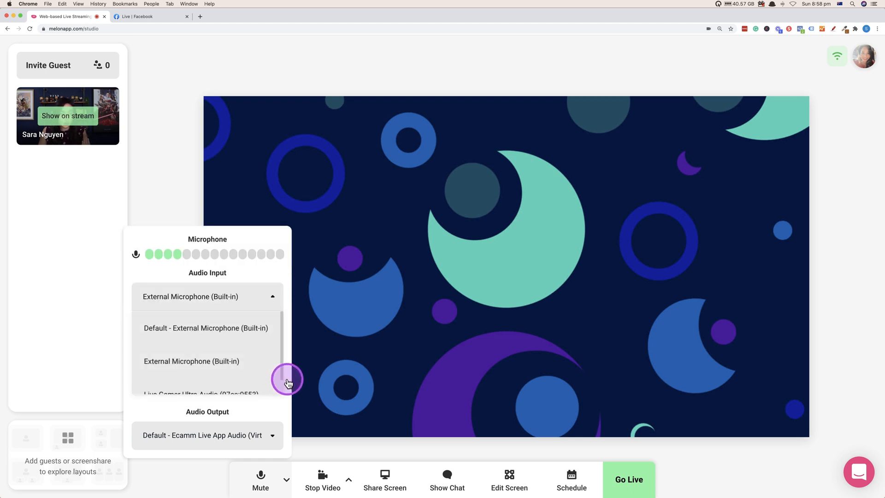
pyautogui.click(281, 410)
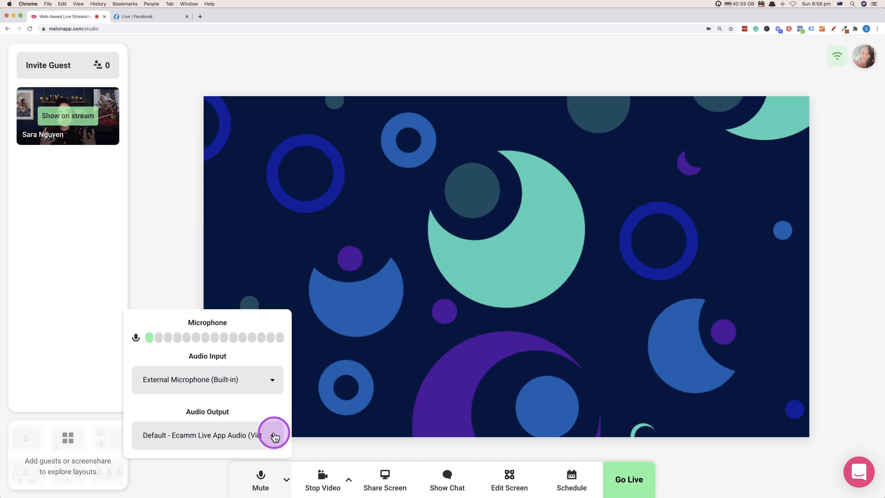
pyautogui.click(206, 485)
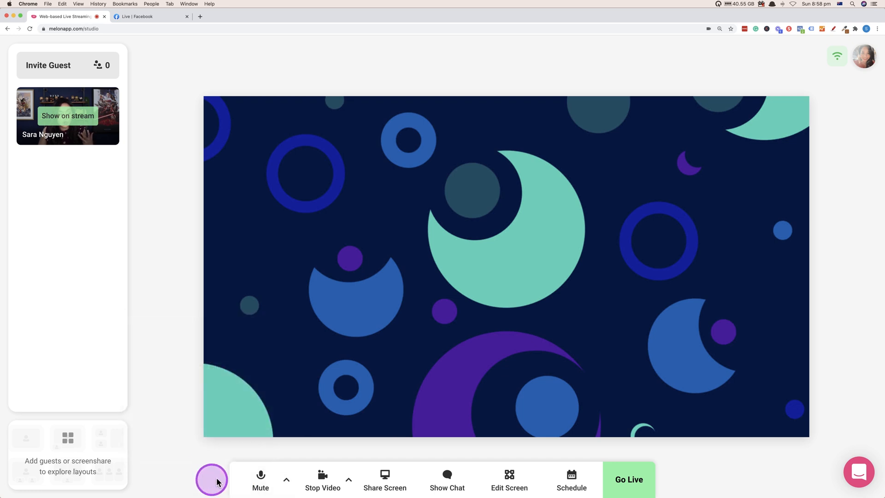
# Step: Review the available resolution options in the camera settings without changing the selection
pyautogui.click(349, 480)
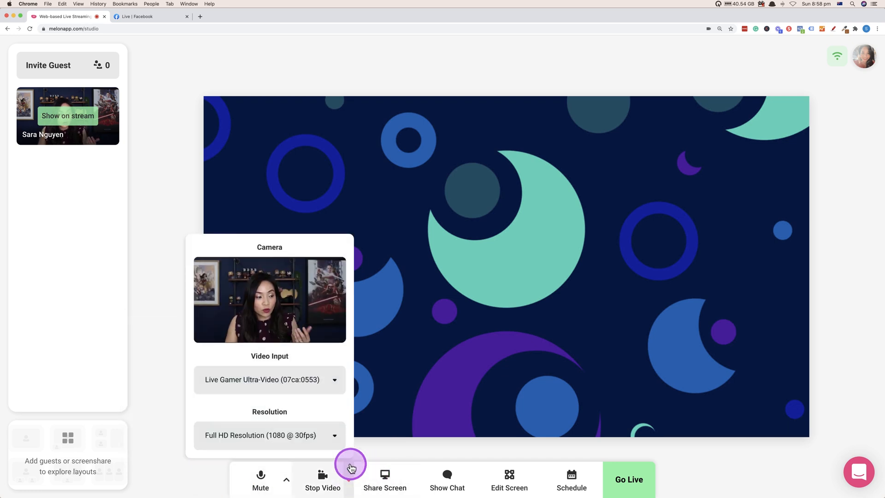
pyautogui.click(341, 436)
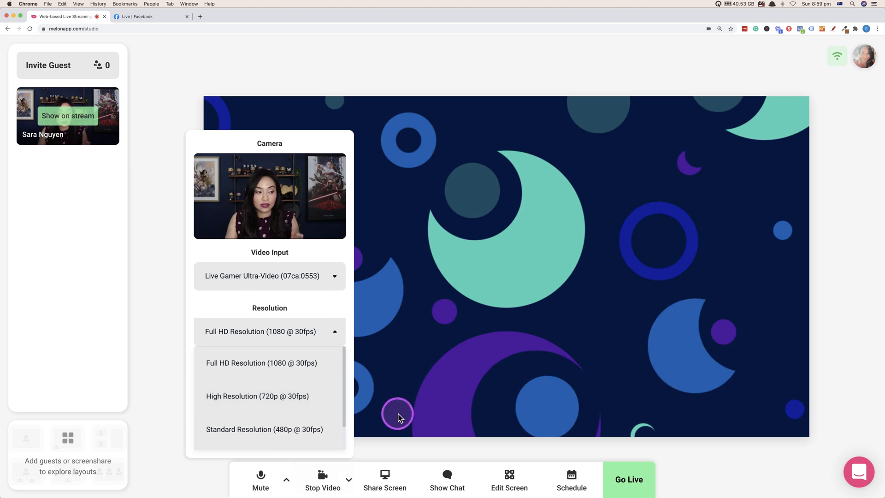
pyautogui.click(419, 444)
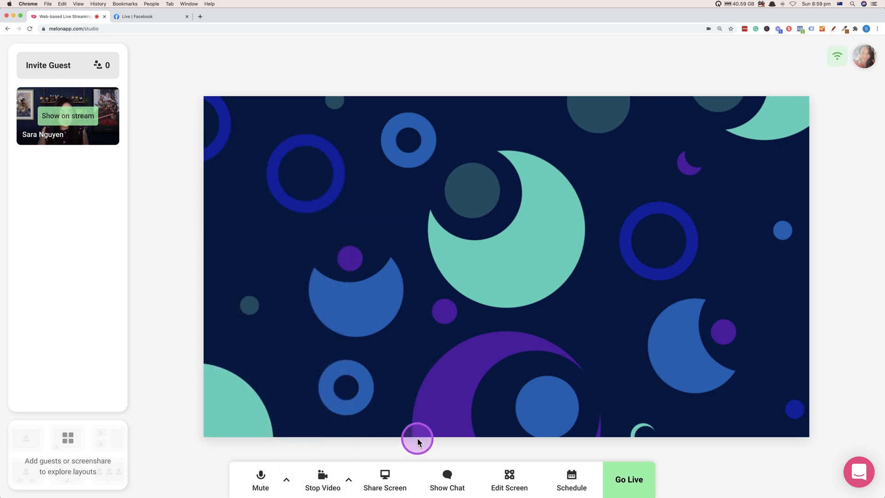
# Step: Share the application window containing the slide presentation as a source in the studio and dismiss the sharing notice
pyautogui.click(395, 473)
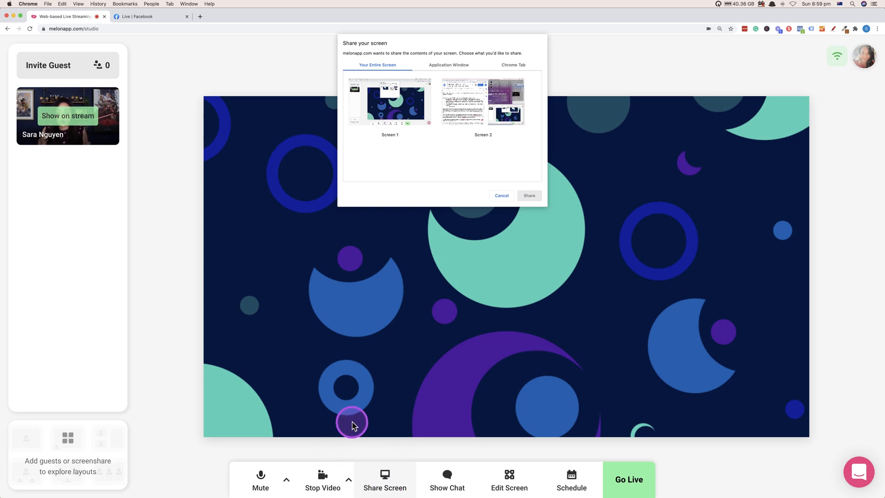
pyautogui.click(445, 67)
pyautogui.click(372, 145)
pyautogui.click(535, 195)
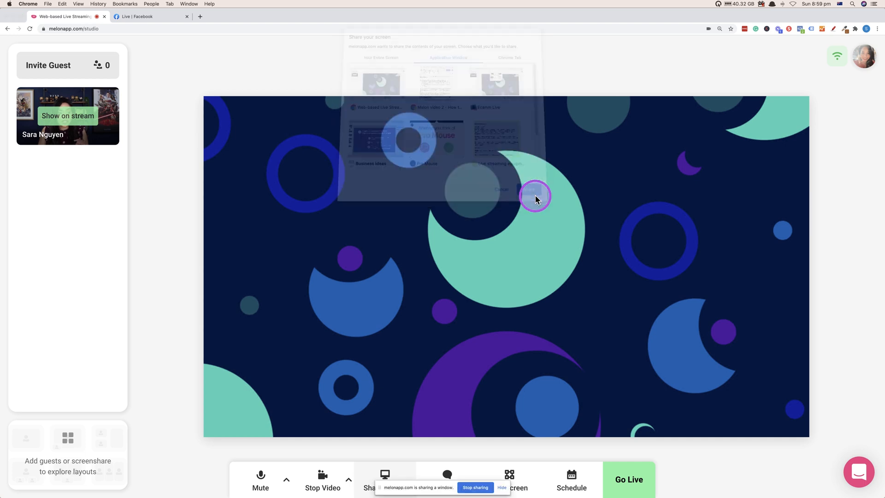
pyautogui.click(502, 487)
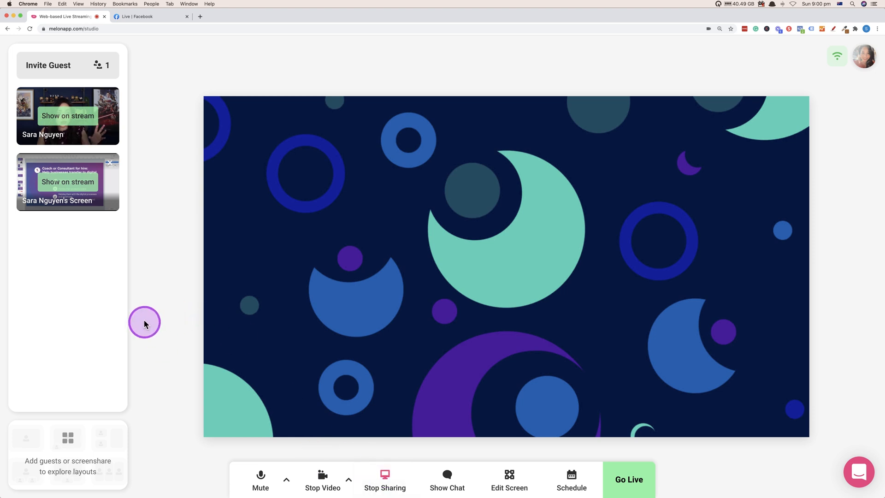
# Step: Show the shared screen and the webcam on the stream, swapping their positions and swapping them back
pyautogui.click(76, 184)
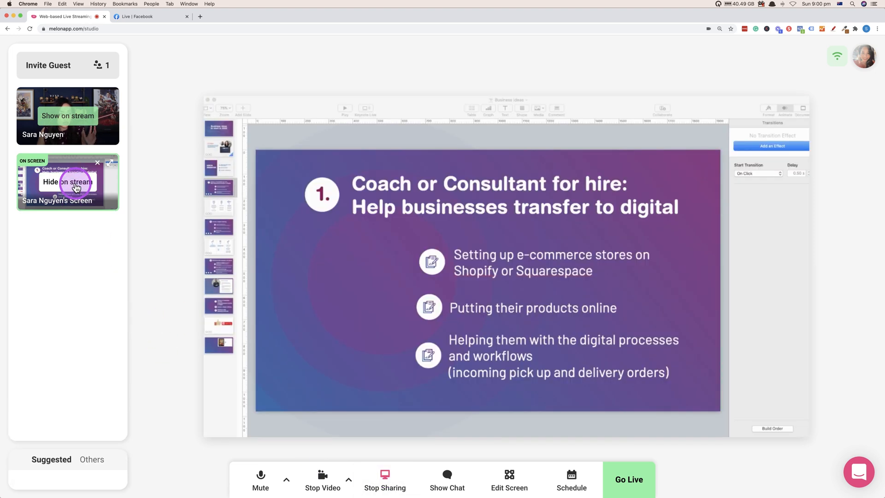
pyautogui.click(65, 118)
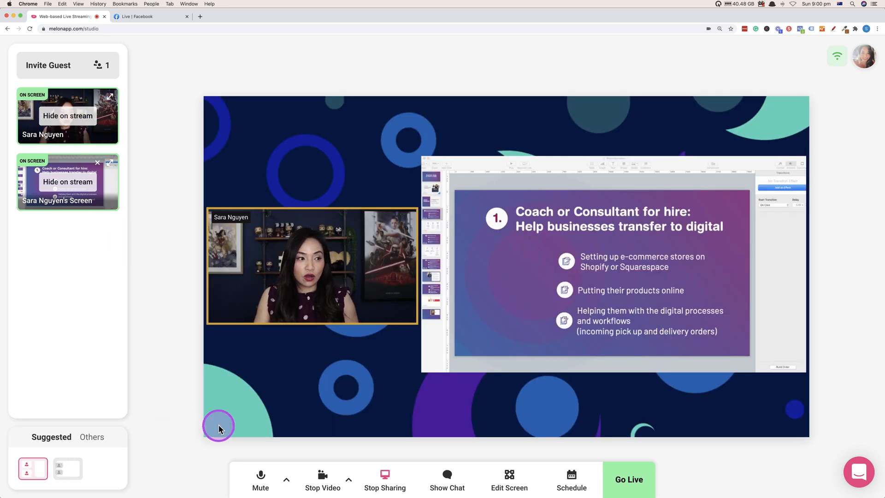
pyautogui.moveTo(314, 264); pyautogui.dragTo(560, 257)
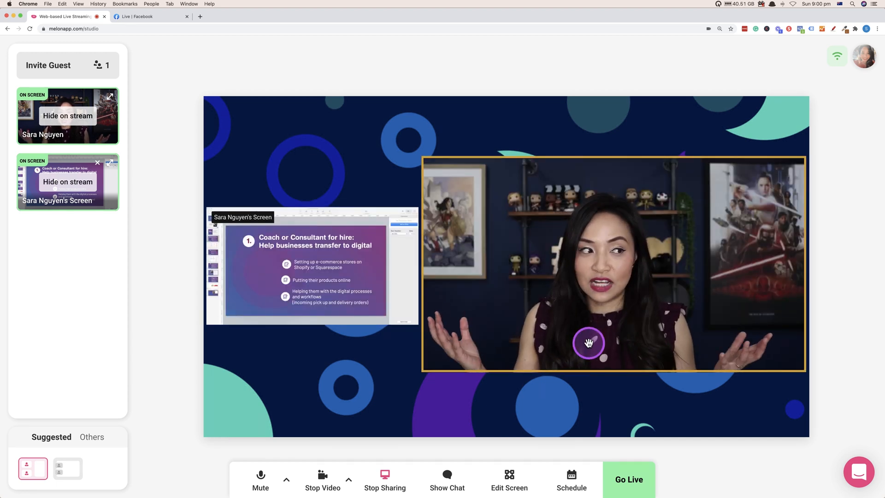
pyautogui.moveTo(362, 297); pyautogui.dragTo(577, 268)
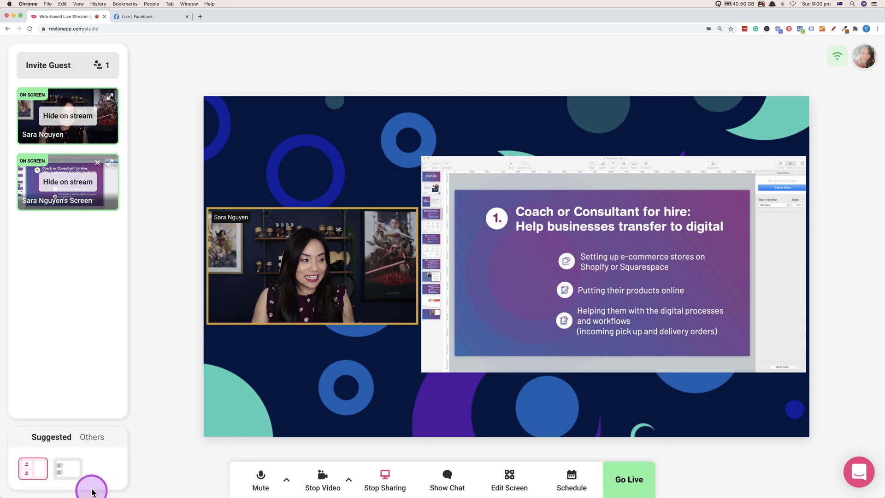
# Step: Try the other suggested layout, swap the webcam and shared screen in it and back, and return to the first suggested layout
pyautogui.click(68, 468)
pyautogui.click(243, 281)
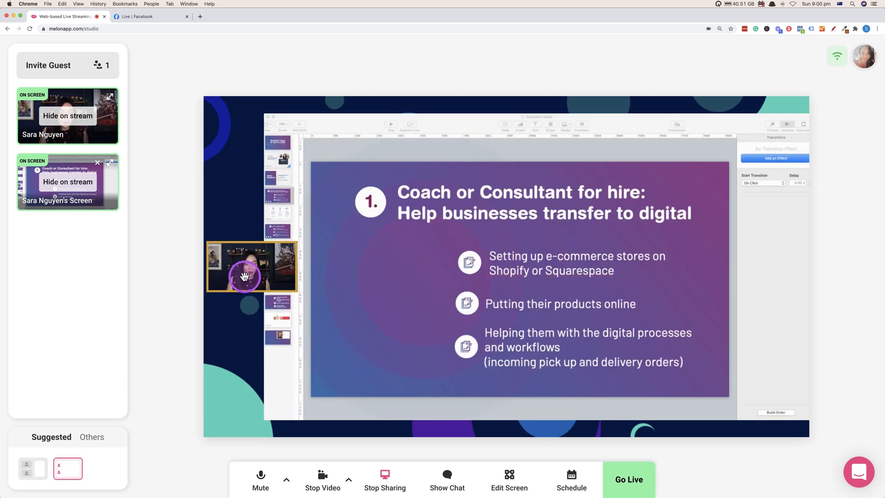
pyautogui.moveTo(245, 276); pyautogui.dragTo(409, 259)
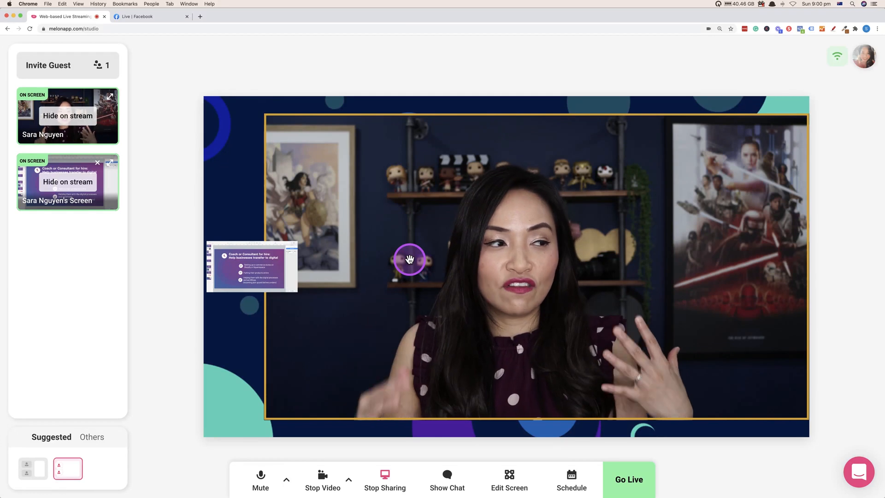
pyautogui.moveTo(263, 270); pyautogui.dragTo(401, 255)
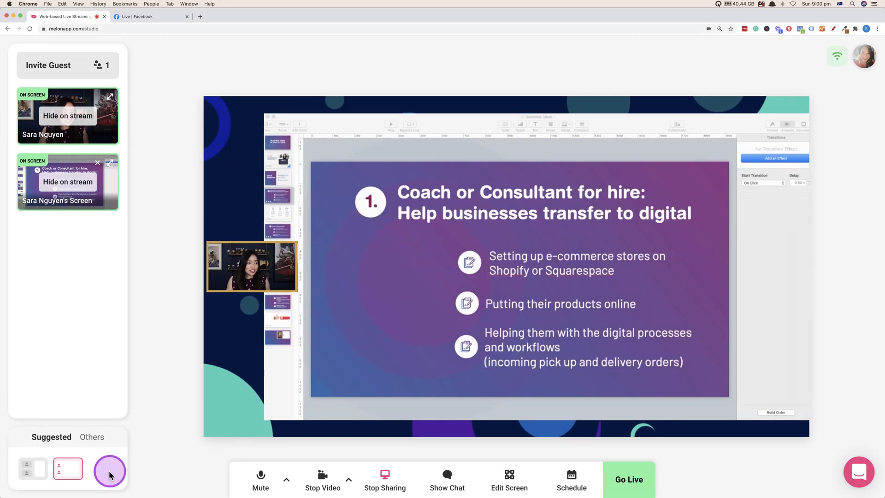
pyautogui.click(26, 470)
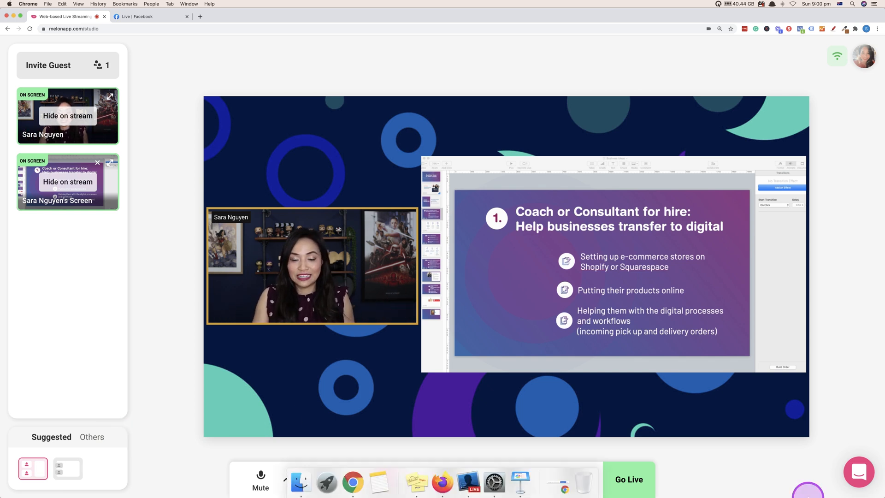
# Step: Hide both the webcam and the shared screen from the stream
pyautogui.click(68, 115)
pyautogui.click(68, 182)
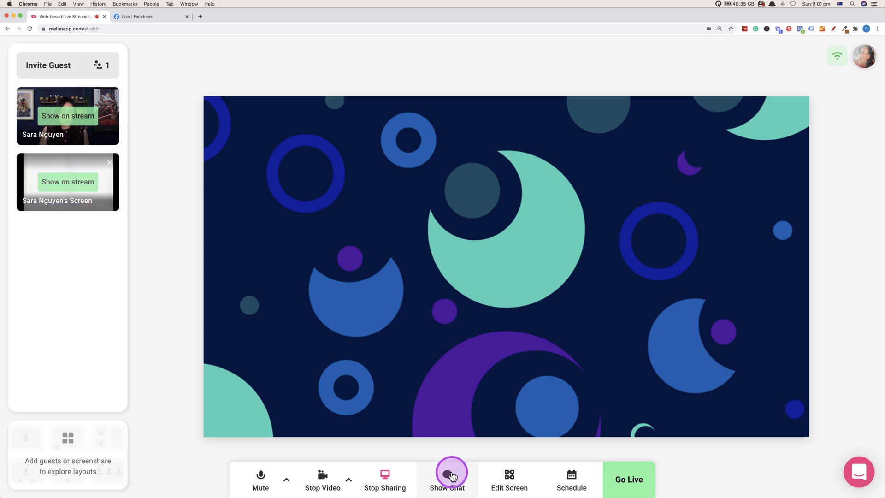
# Step: Examine the stream chat and the private chat
pyautogui.click(438, 480)
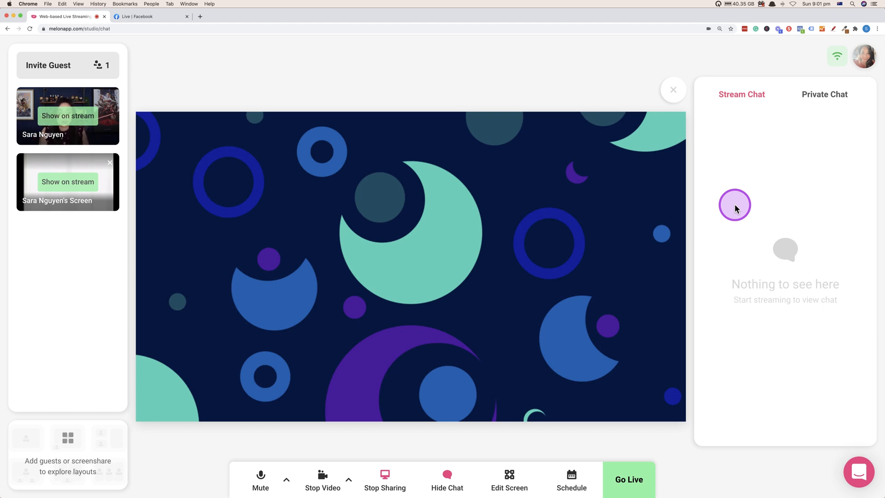
pyautogui.click(838, 98)
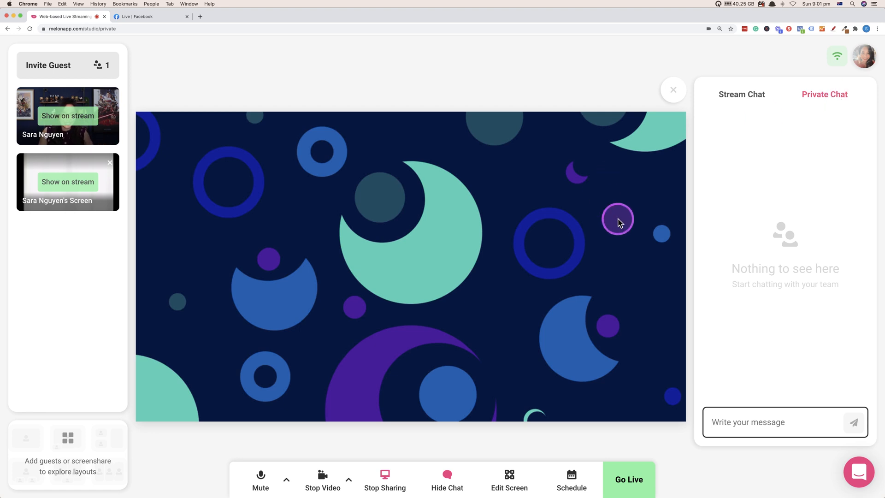
# Step: Open the screen editing settings and preview the logo overlay by switching it on and off again
pyautogui.click(517, 480)
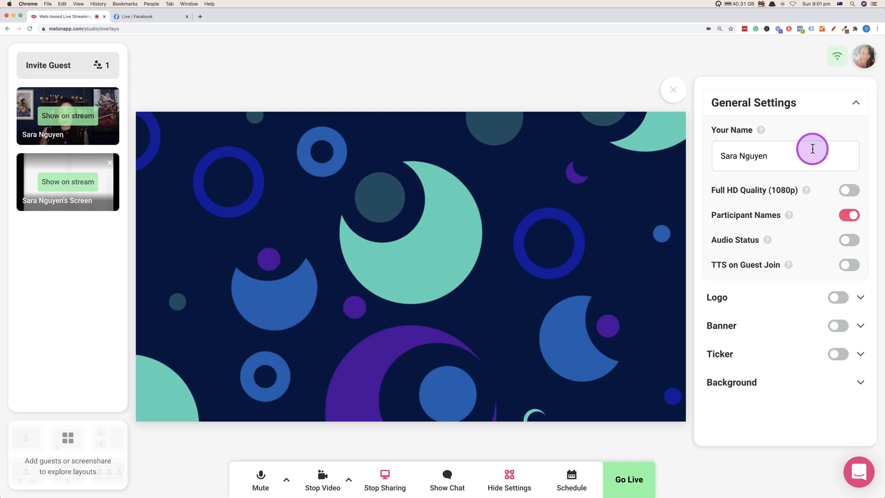
pyautogui.click(861, 300)
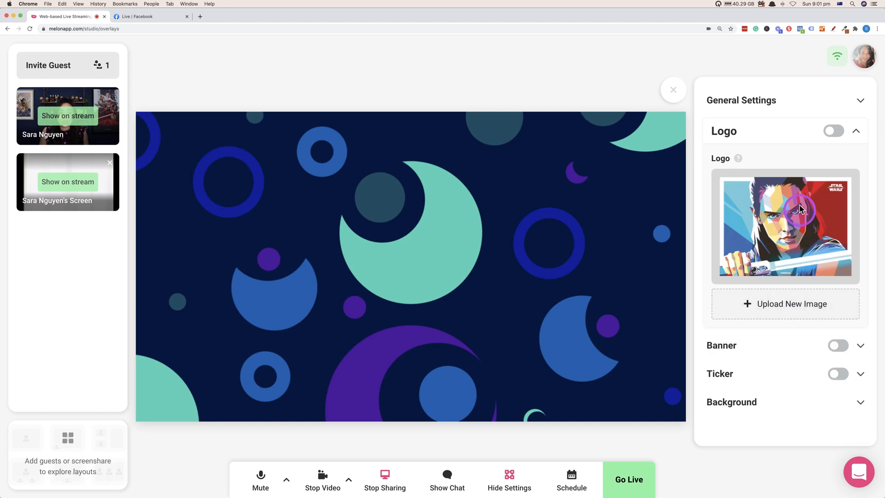
pyautogui.click(835, 133)
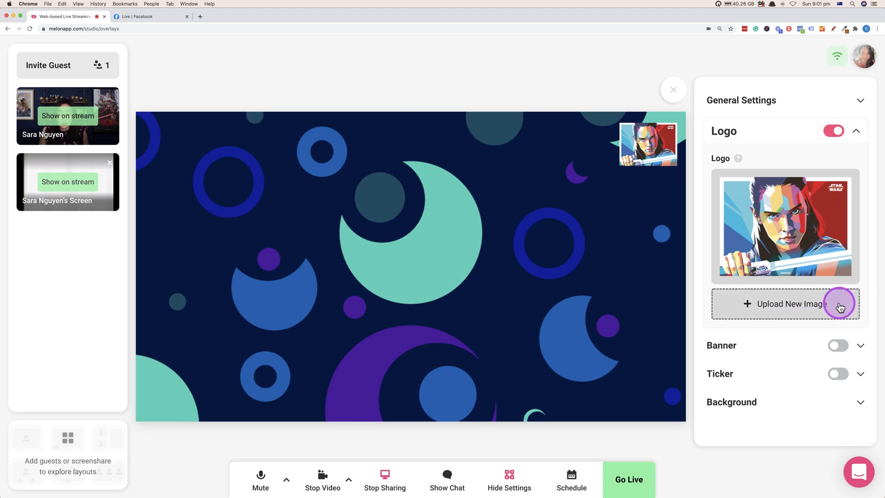
pyautogui.click(834, 132)
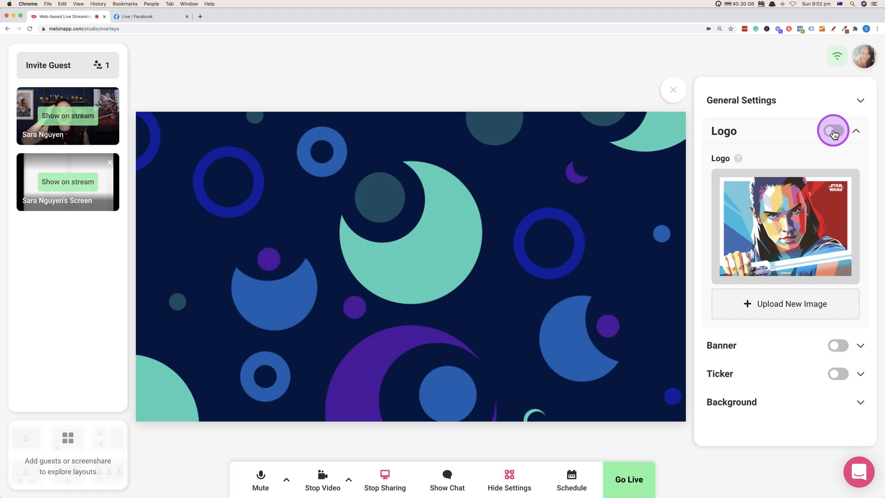
# Step: Turn on the banner overlay and review its font choices, keeping Archivo
pyautogui.click(840, 349)
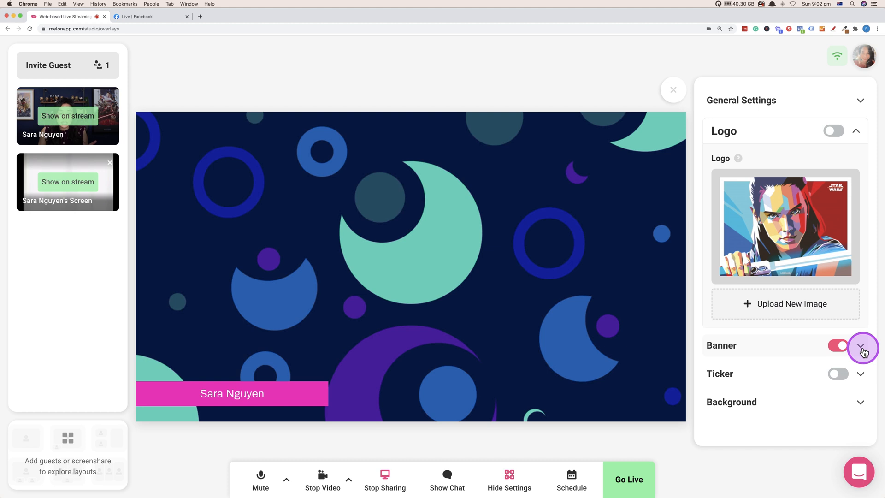
pyautogui.click(861, 347)
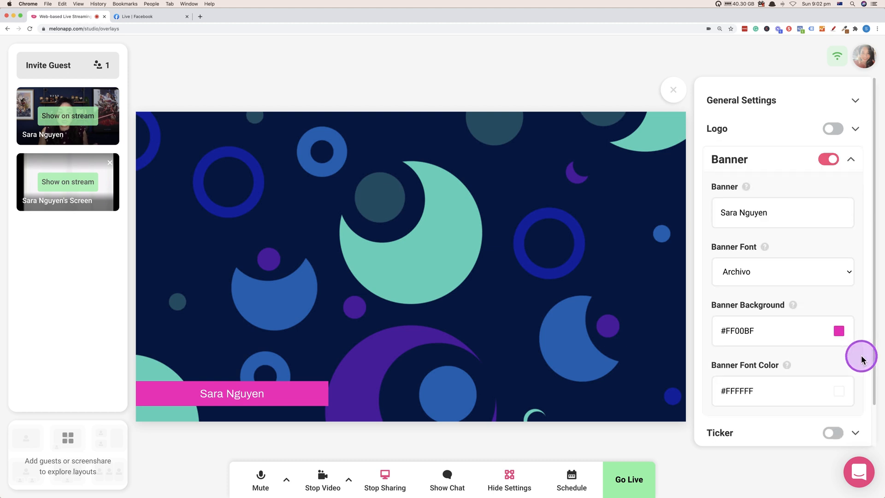
pyautogui.click(847, 274)
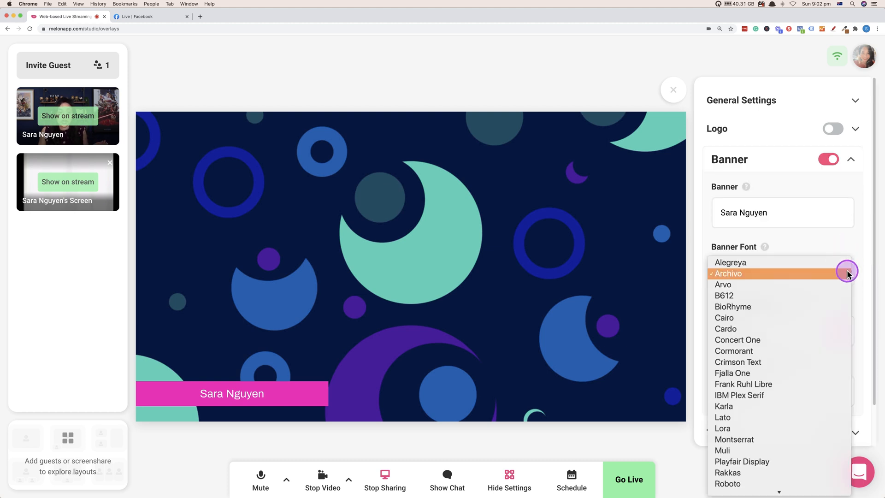
pyautogui.click(847, 273)
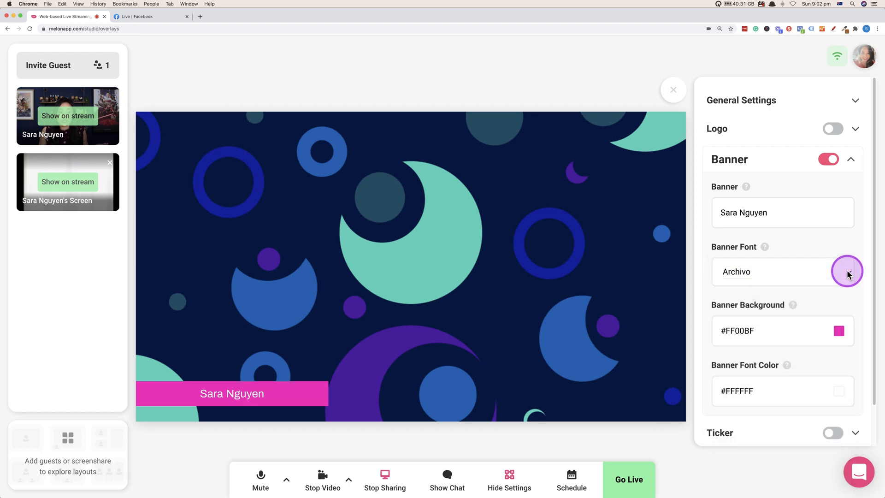
# Step: Set the banner background color to purple #AB00FF after trying yellow #F8FF00
pyautogui.click(839, 331)
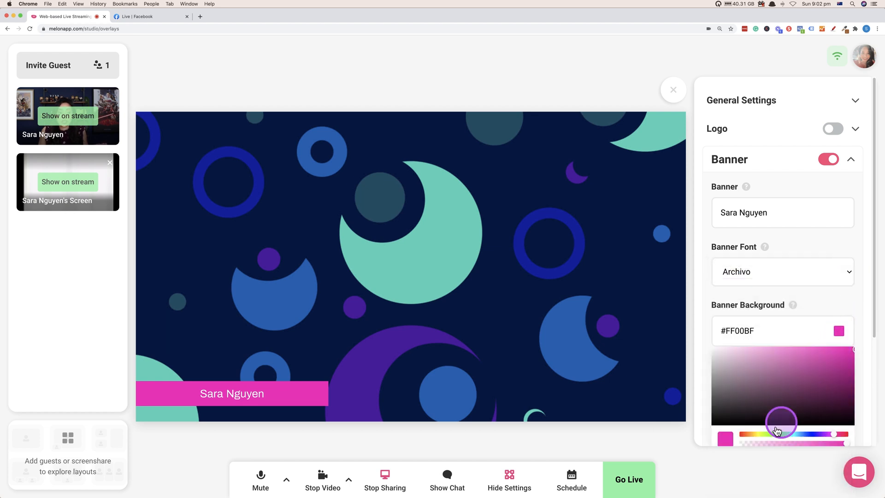
pyautogui.click(758, 434)
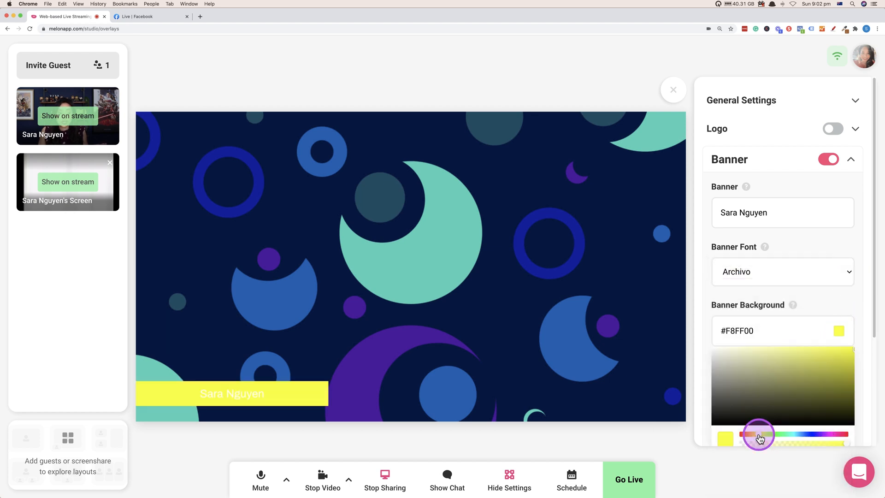
pyautogui.click(824, 435)
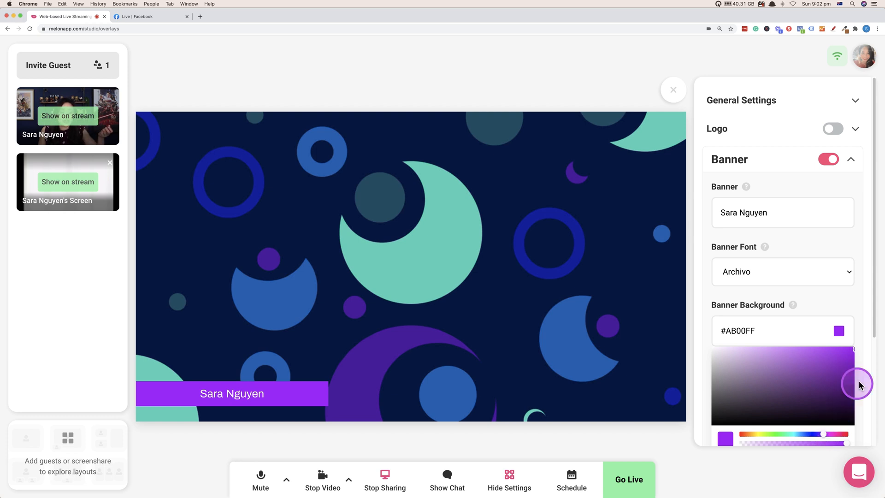
pyautogui.click(861, 340)
# Step: Look at the color picker for the banner font and close it, keeping #FFFFFF
pyautogui.scroll(-1, 844, 350)
pyautogui.scroll(-1, 839, 358)
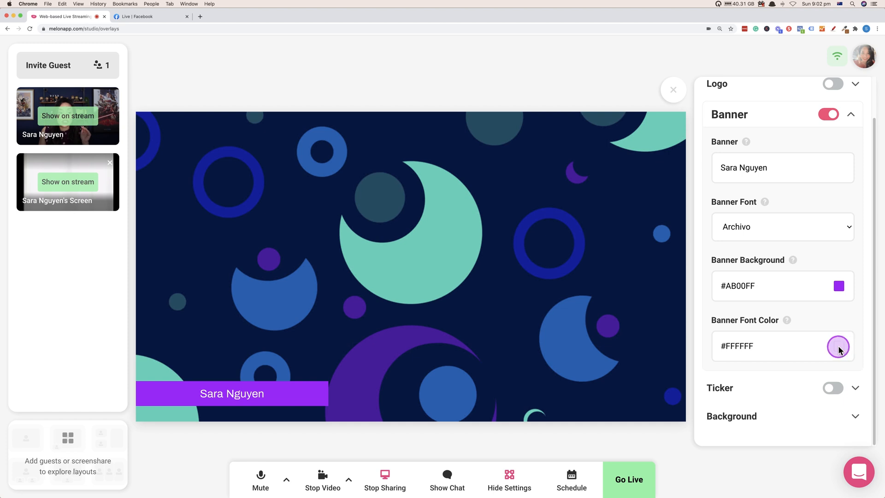
pyautogui.click(840, 346)
pyautogui.click(860, 335)
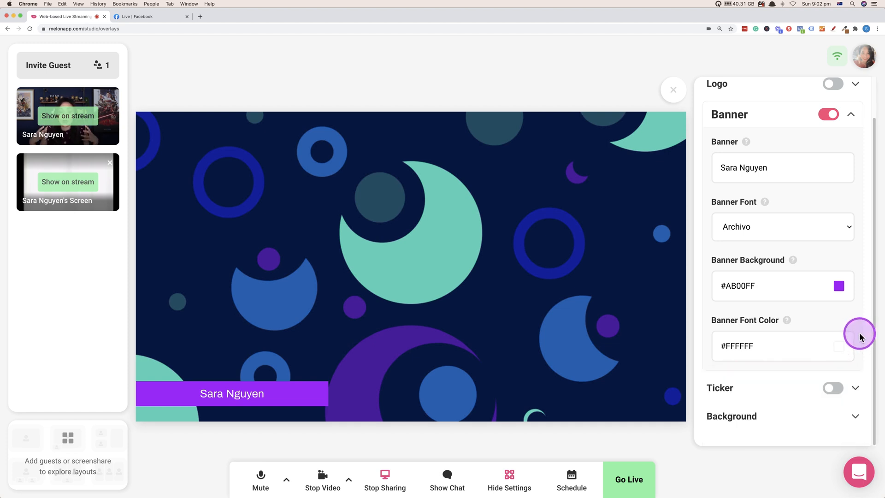
# Step: Turn off the banner overlay and turn on the ticker overlay
pyautogui.click(826, 116)
pyautogui.click(852, 114)
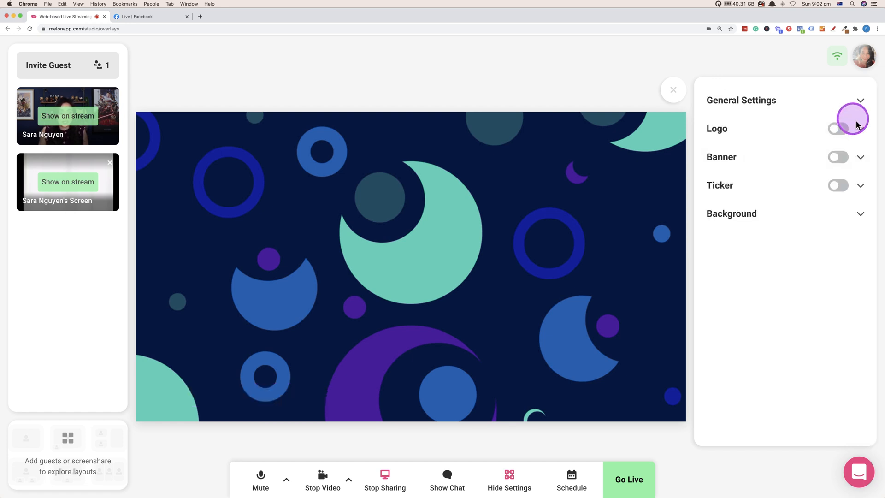
pyautogui.click(860, 185)
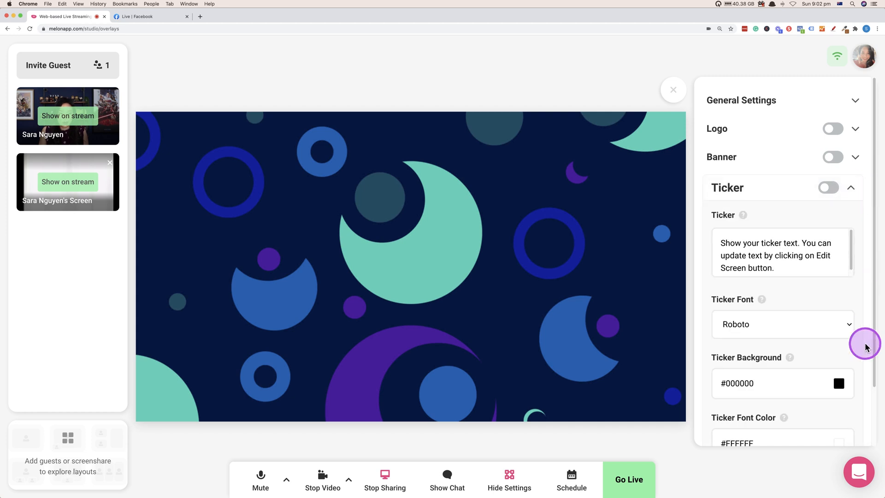
pyautogui.click(829, 188)
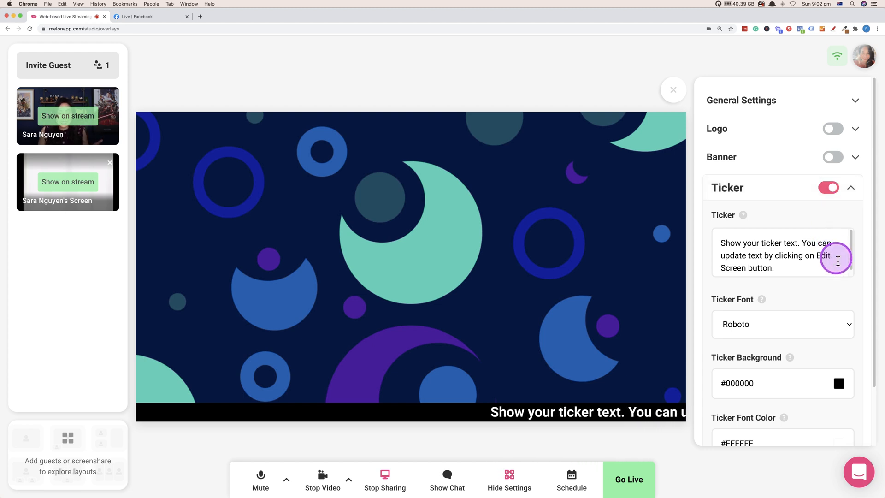
# Step: Review the ticker's text, font, background and font color options, and switch the ticker overlay off
pyautogui.scroll(-2, 851, 318)
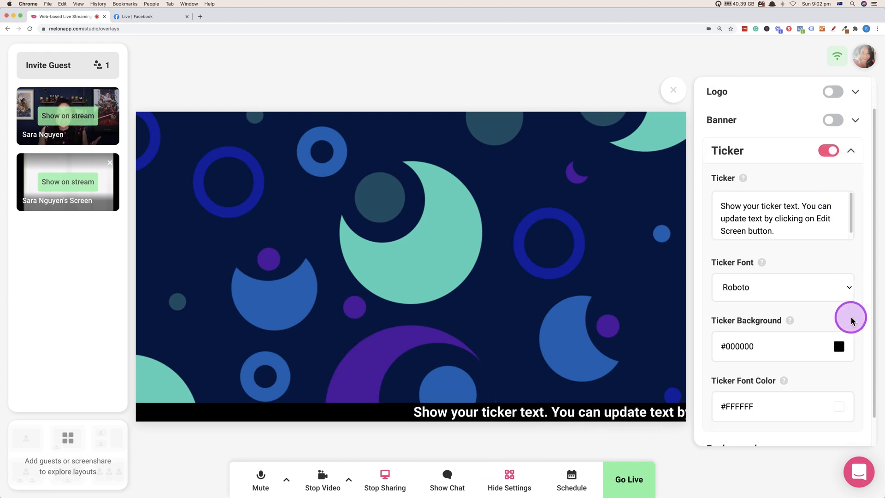
pyautogui.scroll(-2, 849, 357)
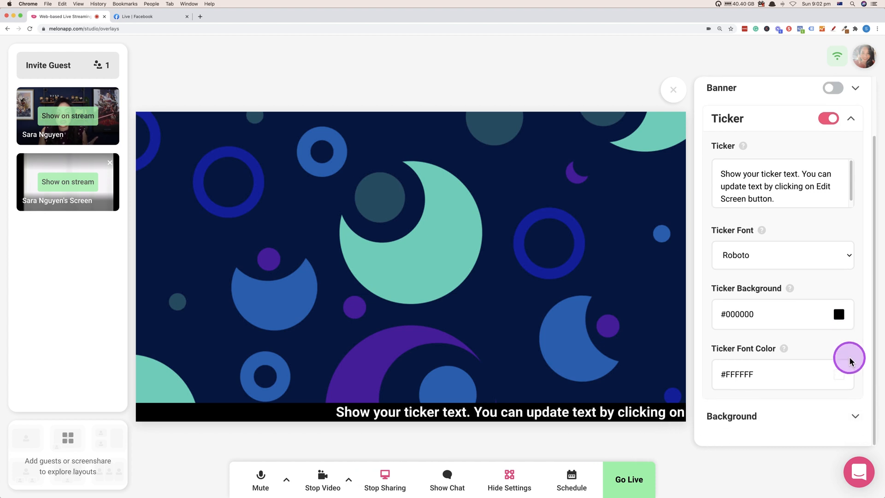
pyautogui.scroll(4, 849, 357)
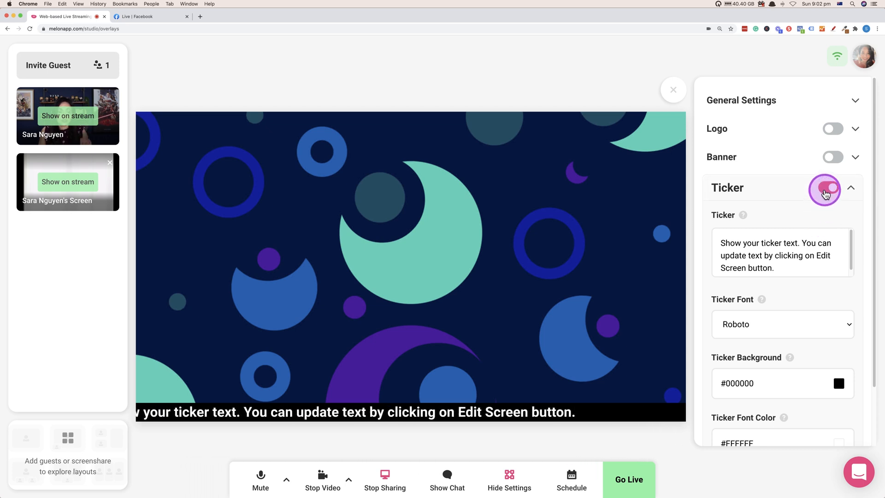
pyautogui.click(826, 193)
pyautogui.click(850, 188)
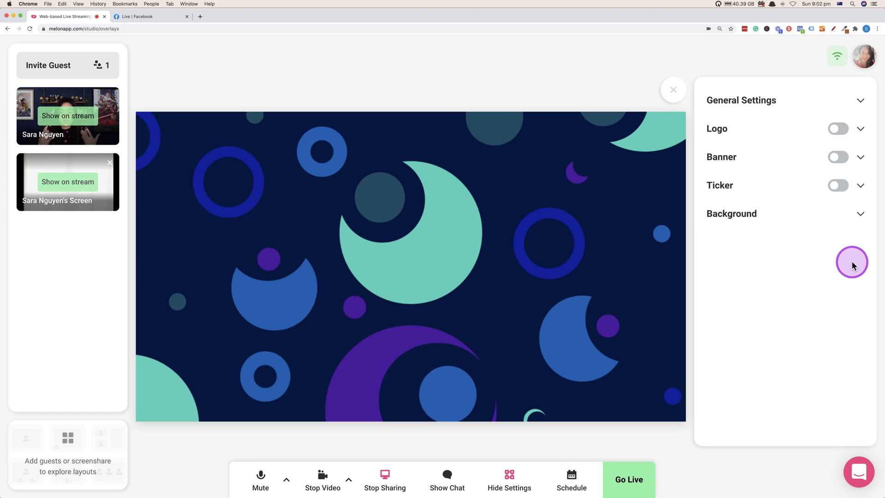
# Step: Set the stream background to the orange and red striped hexagon image on dark purple, and try it with the shared screen and camera on stream
pyautogui.click(861, 214)
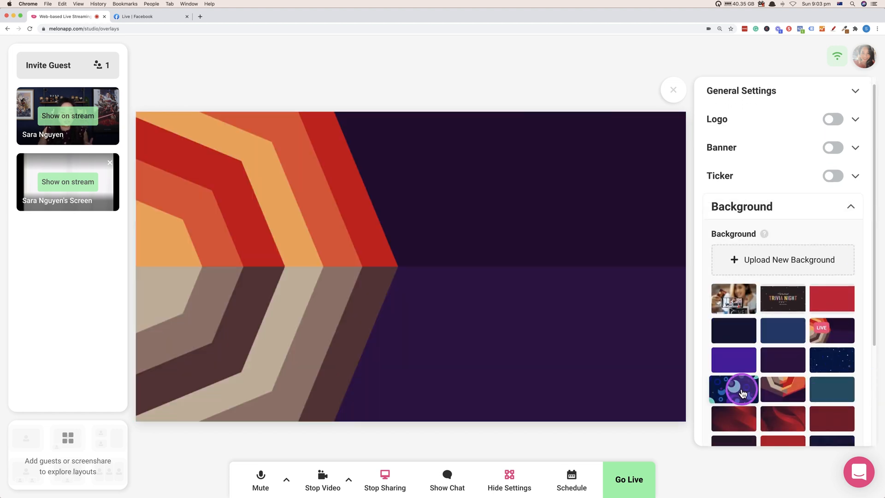
pyautogui.scroll(-2, 767, 388)
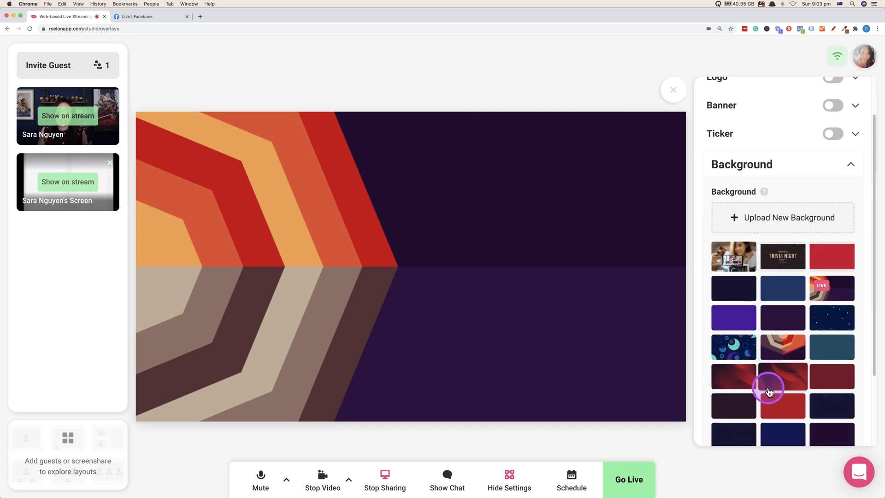
pyautogui.scroll(2, 769, 390)
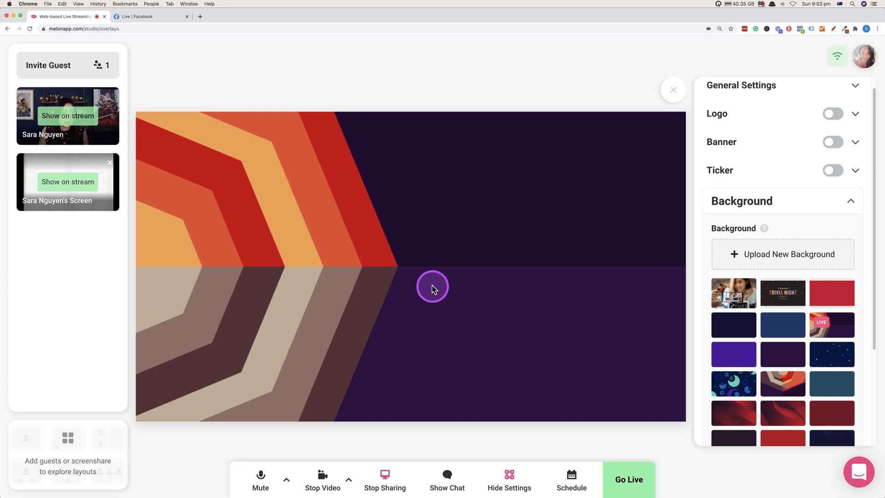
pyautogui.click(73, 183)
pyautogui.click(64, 115)
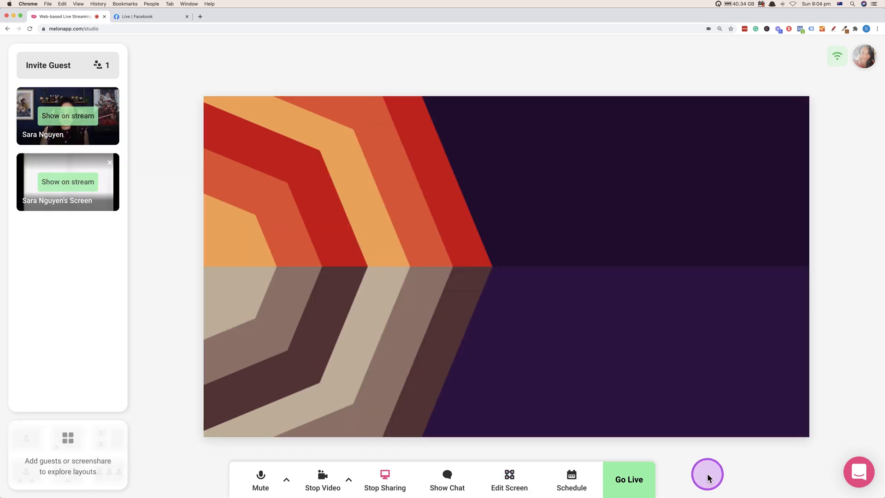
# Step: Start going live and choose Facebook as the only streaming destination, using the Demo space page
pyautogui.click(624, 477)
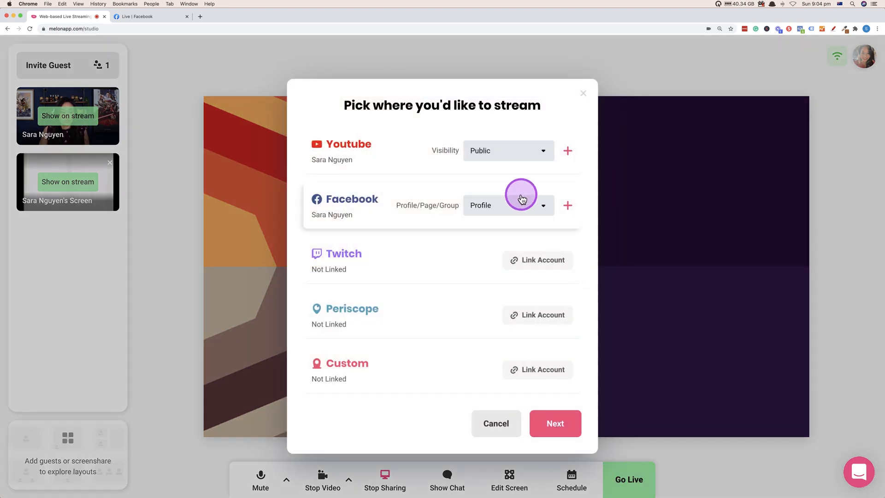
pyautogui.click(542, 205)
pyautogui.click(533, 257)
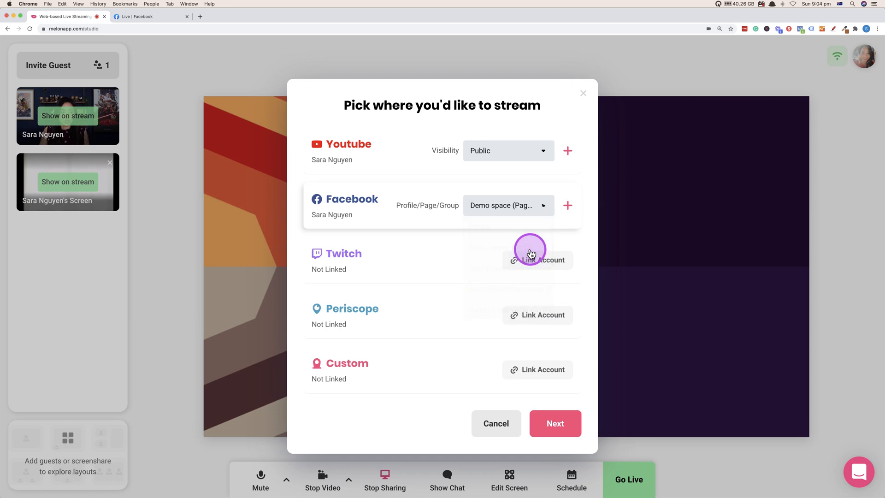
pyautogui.click(570, 204)
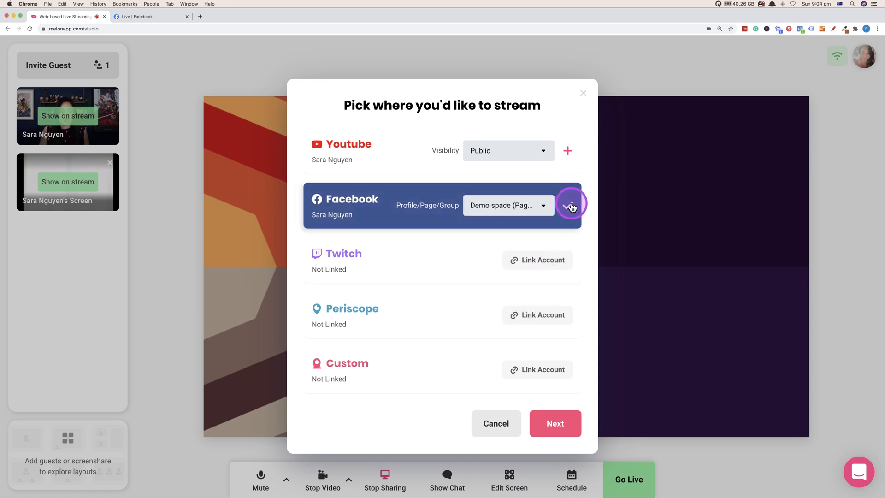
pyautogui.click(571, 427)
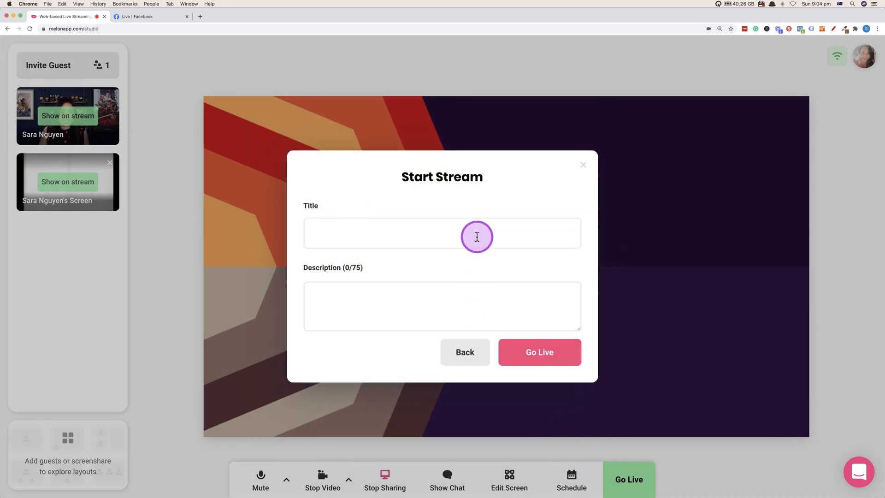
# Step: Give the stream the title "Title" and the description "shfjehfksdfu", and start the broadcast
pyautogui.click(477, 236)
pyautogui.write('Title')
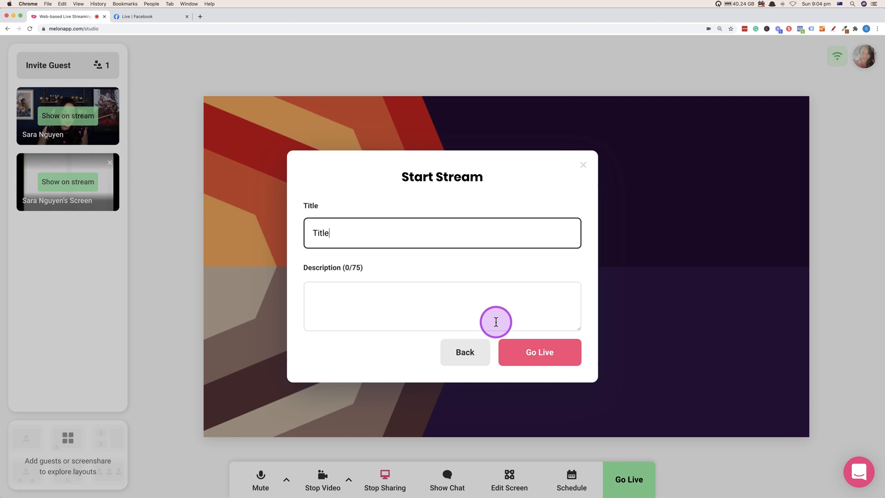
pyautogui.click(497, 309)
pyautogui.write('shfjehfksdfu')
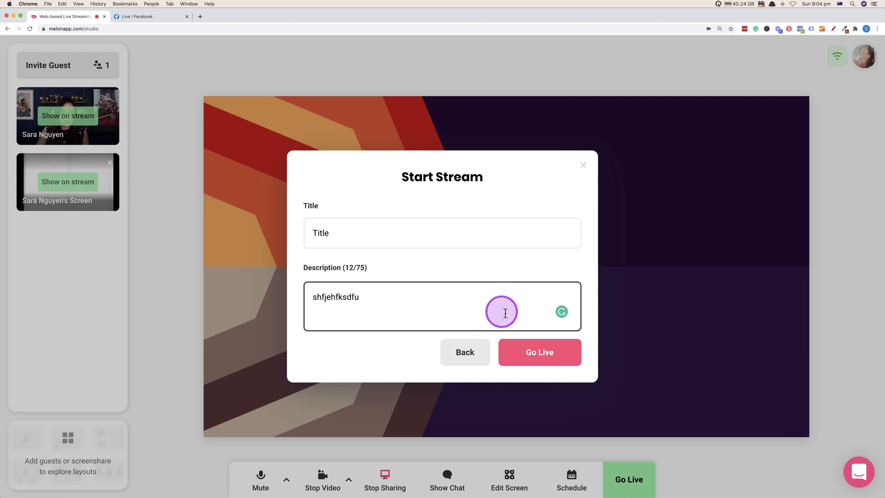
pyautogui.click(536, 362)
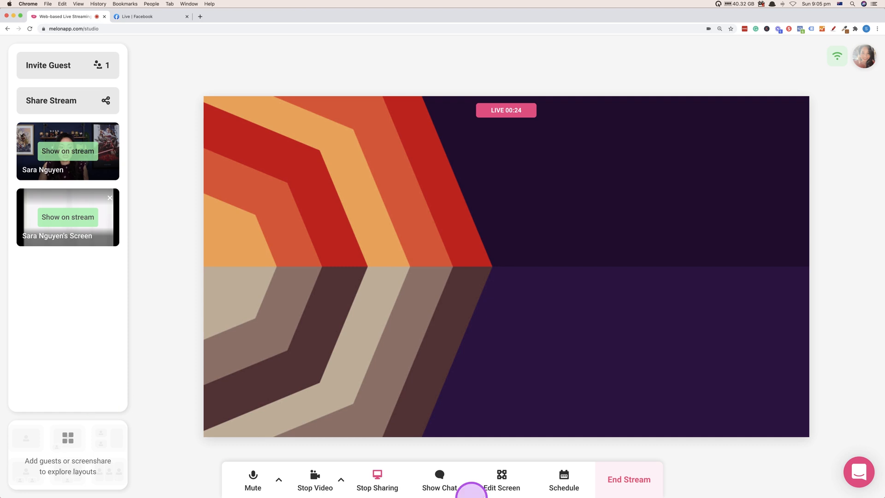
# Step: End the live broadcast and decline to share feedback
pyautogui.click(639, 475)
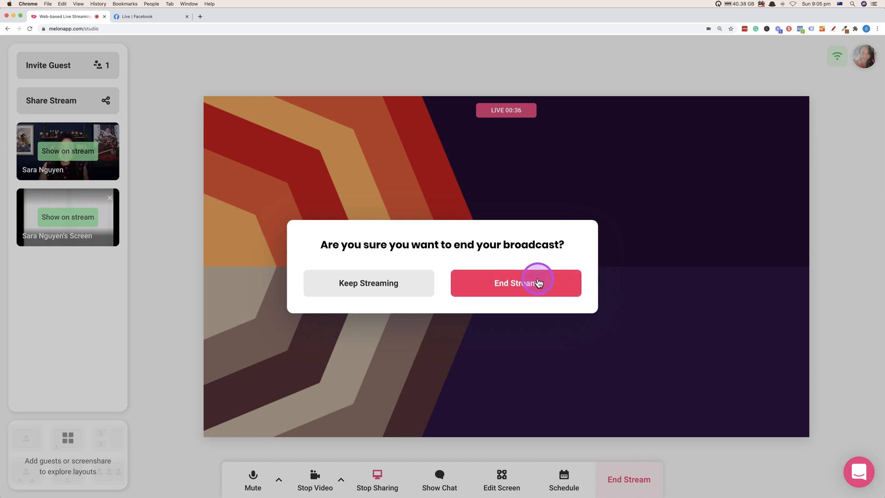
pyautogui.click(555, 287)
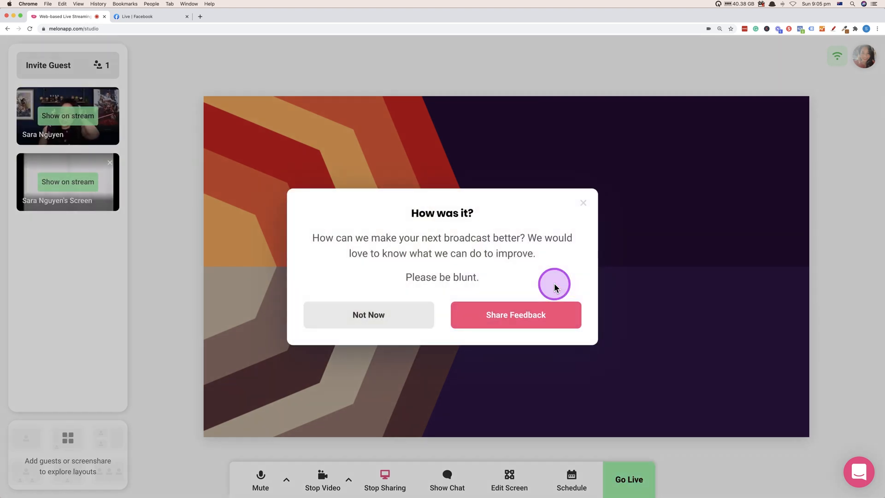
pyautogui.click(375, 310)
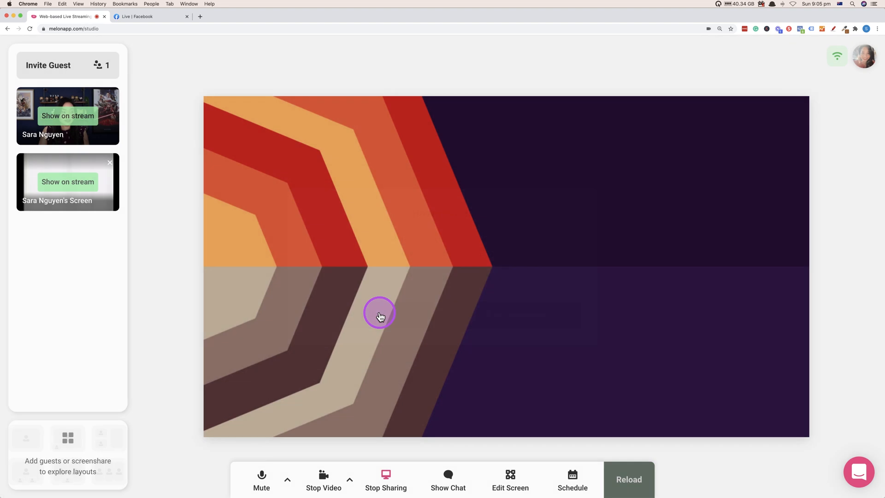